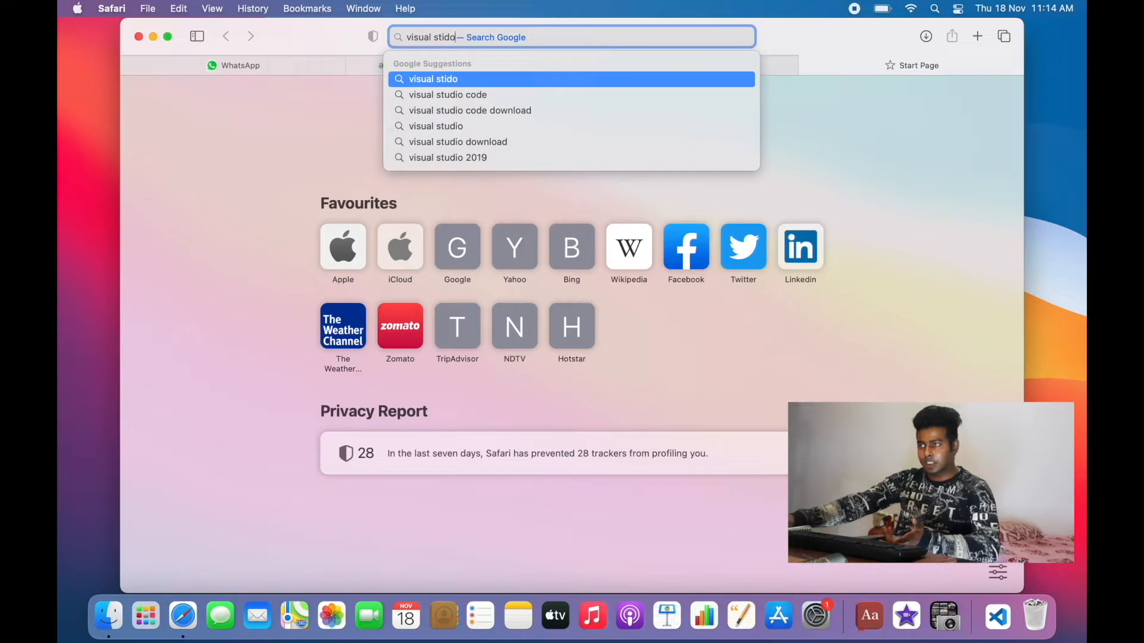
Step: Search Google for "visual studio code download", go to the official Visual Studio Code download page and download the macOS version
key(Down)
key(Down)
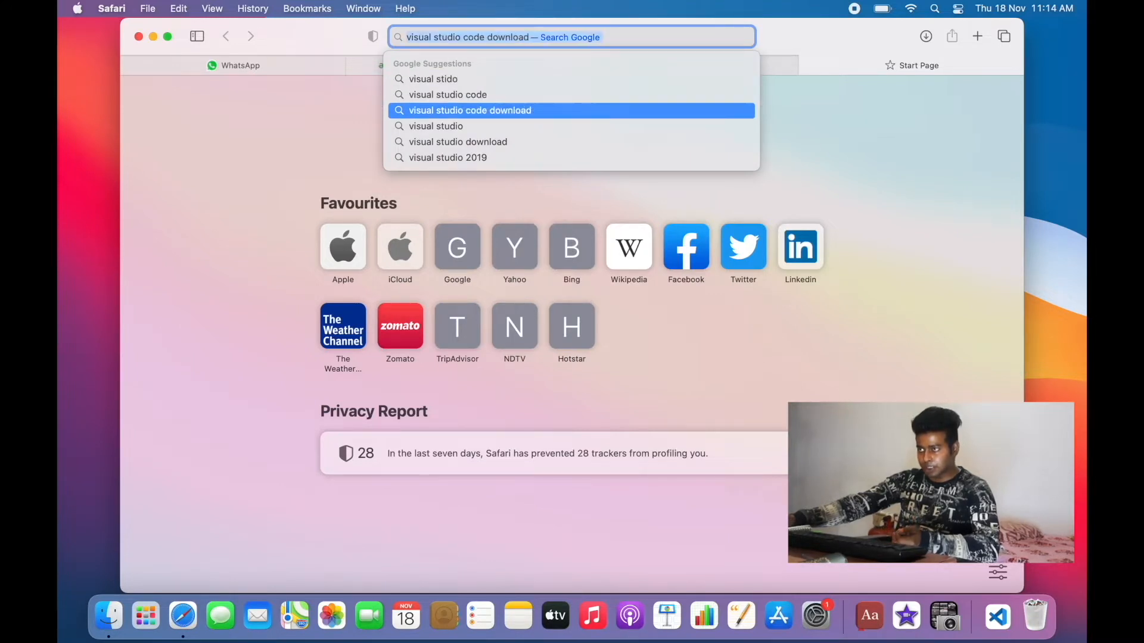
key(Return)
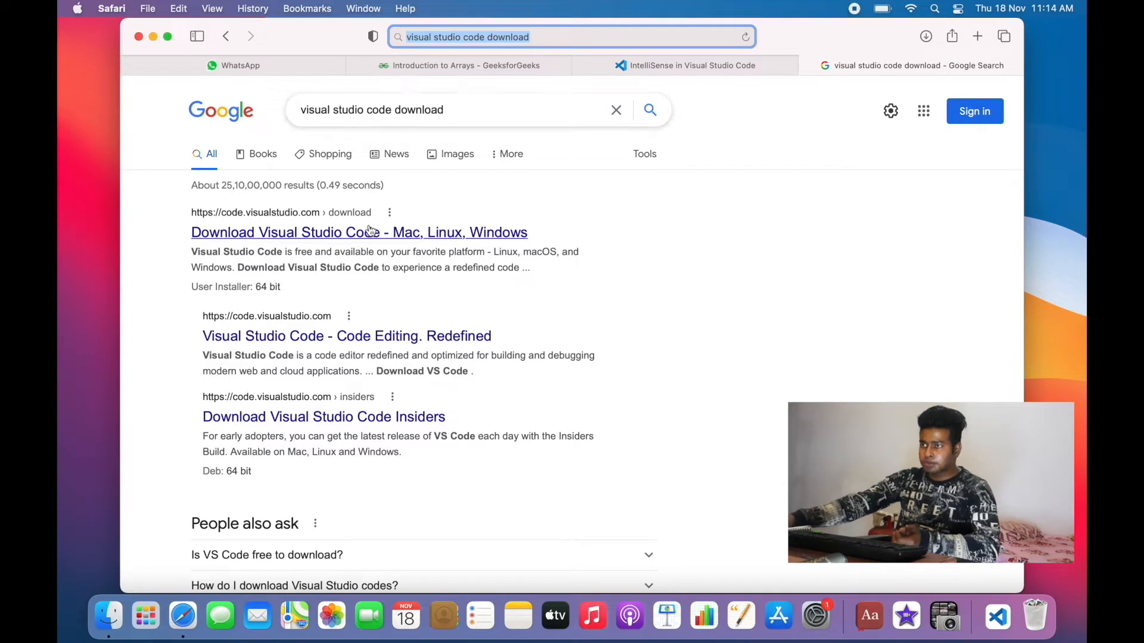
click(319, 234)
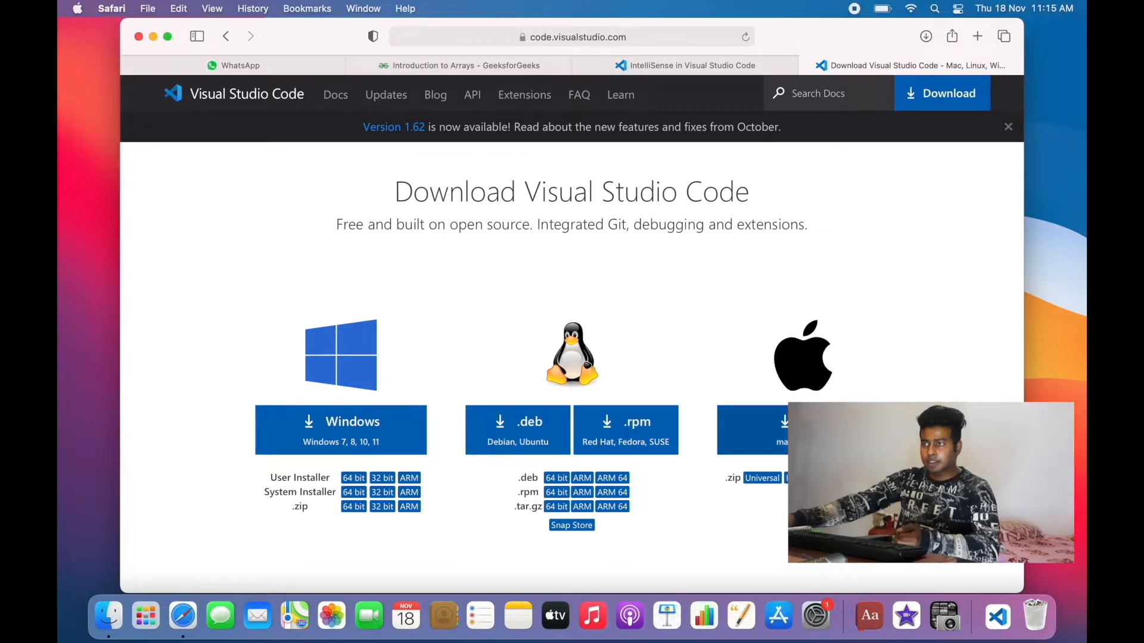
click(819, 430)
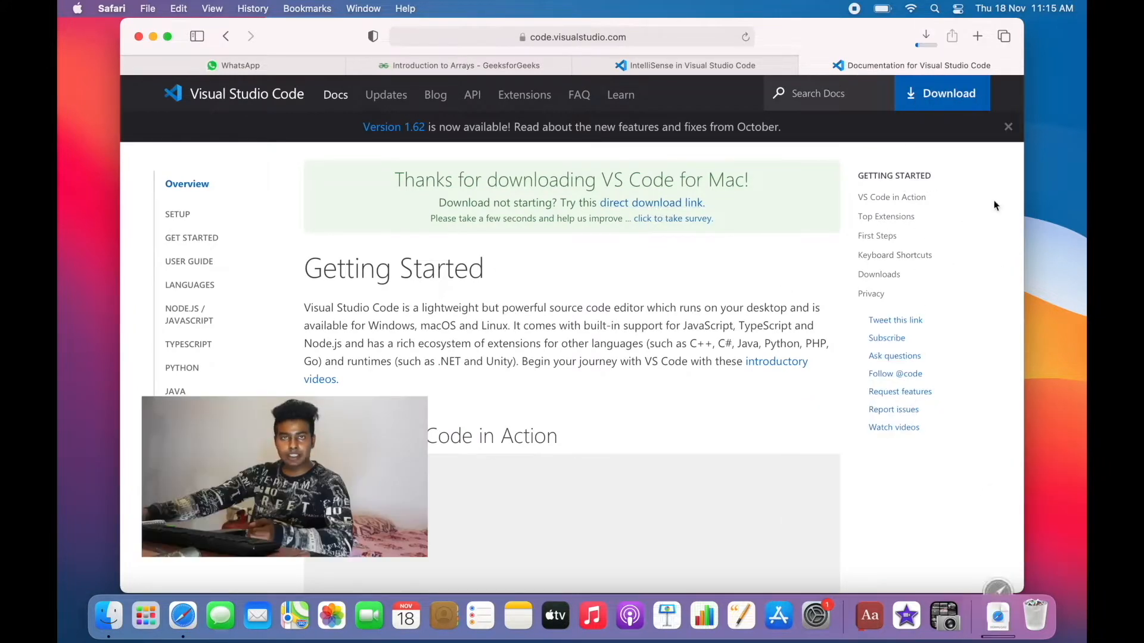
Step: Stop the ongoing VSCode-darwin-arm64.zip download and launch the Visual Studio Code app already in Downloads, approving its opening
click(997, 617)
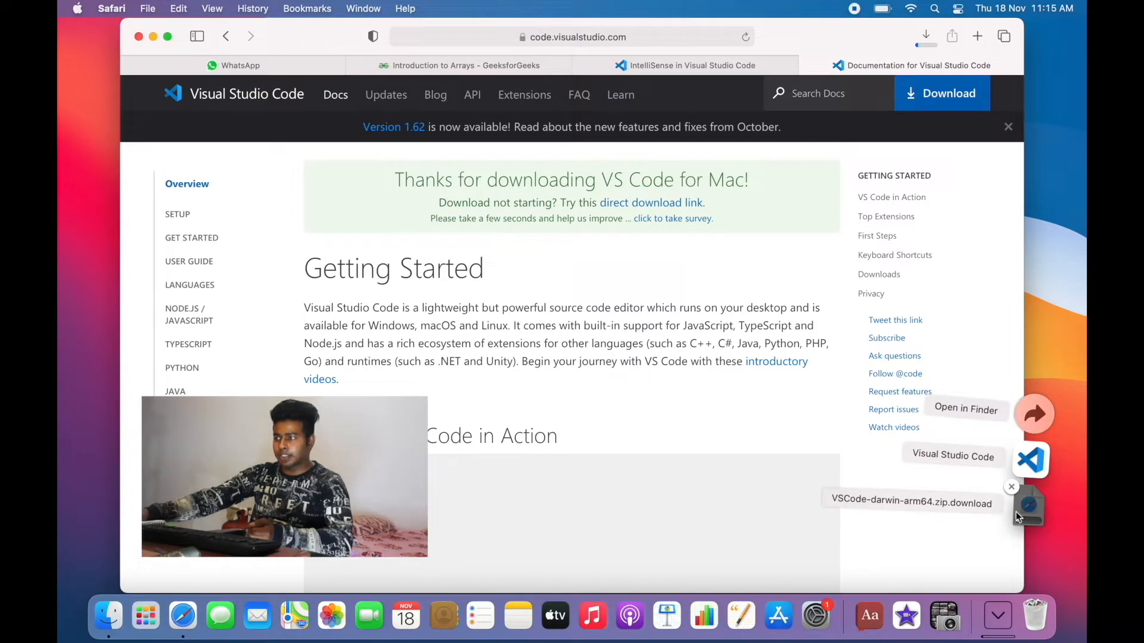
click(1010, 488)
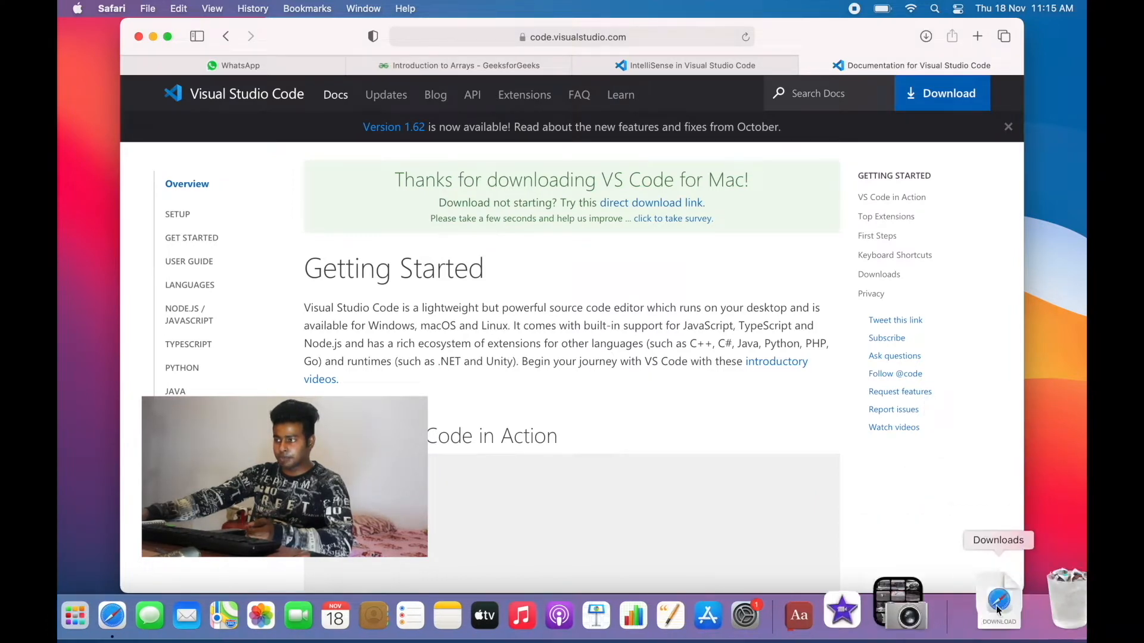
click(996, 611)
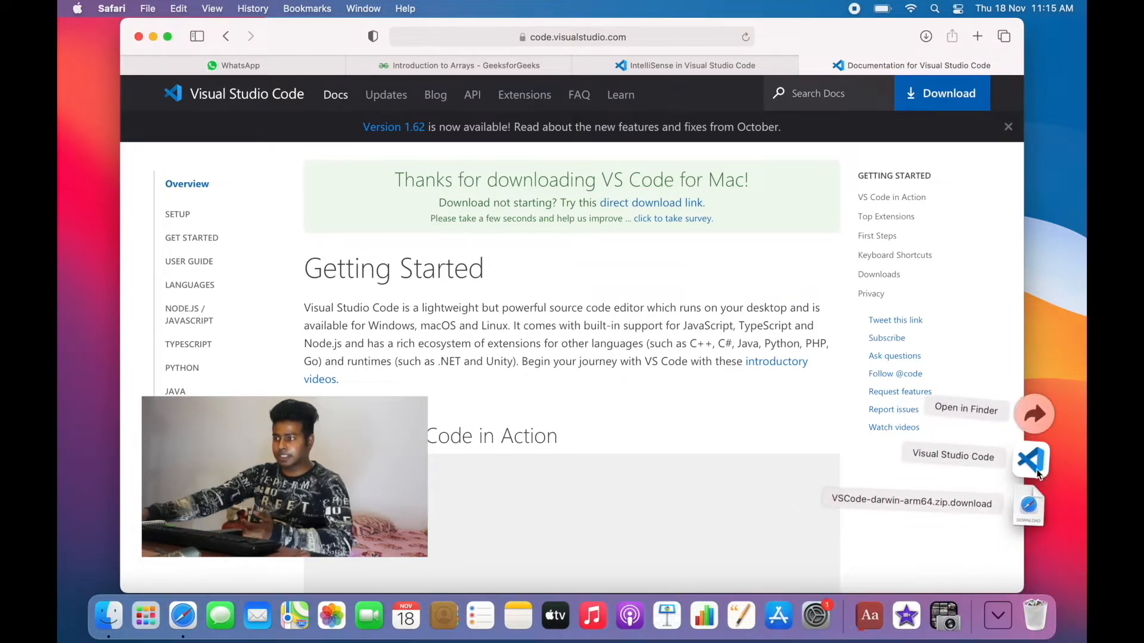
click(1032, 464)
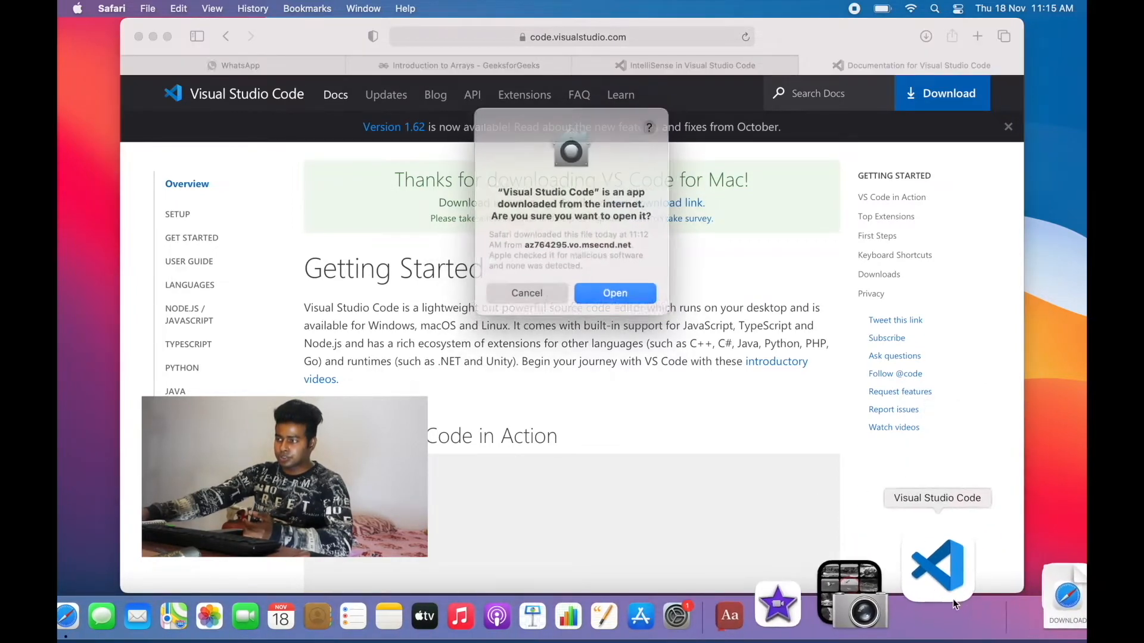
click(613, 288)
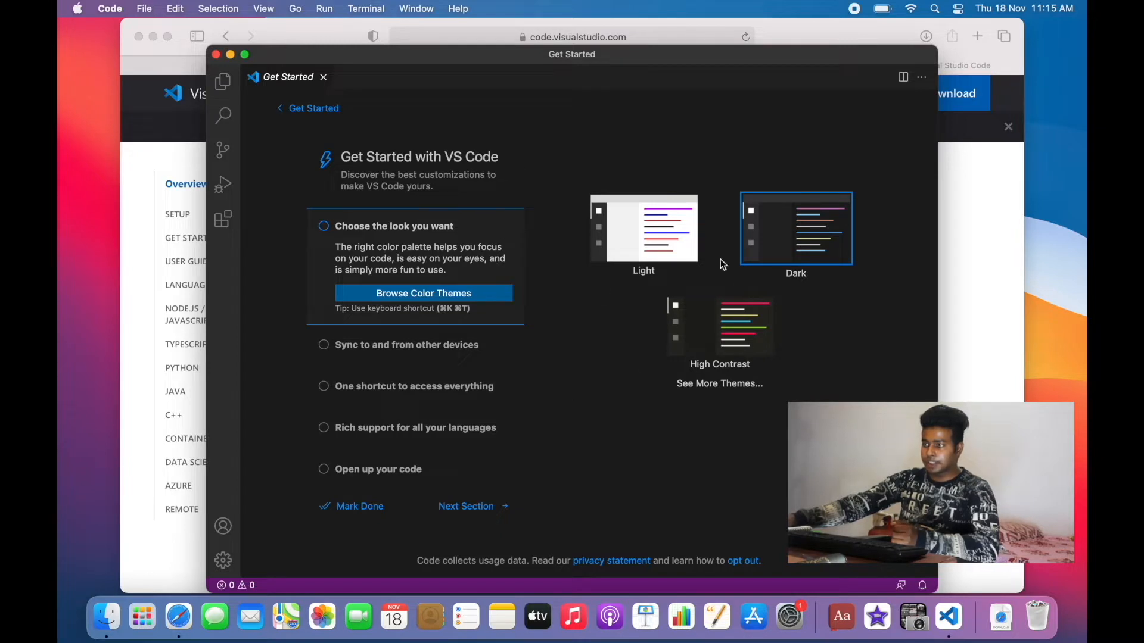
Step: Choose the Dark colour theme in the getting-started walkthrough and mark the Learn the Fundamentals section as done
click(808, 256)
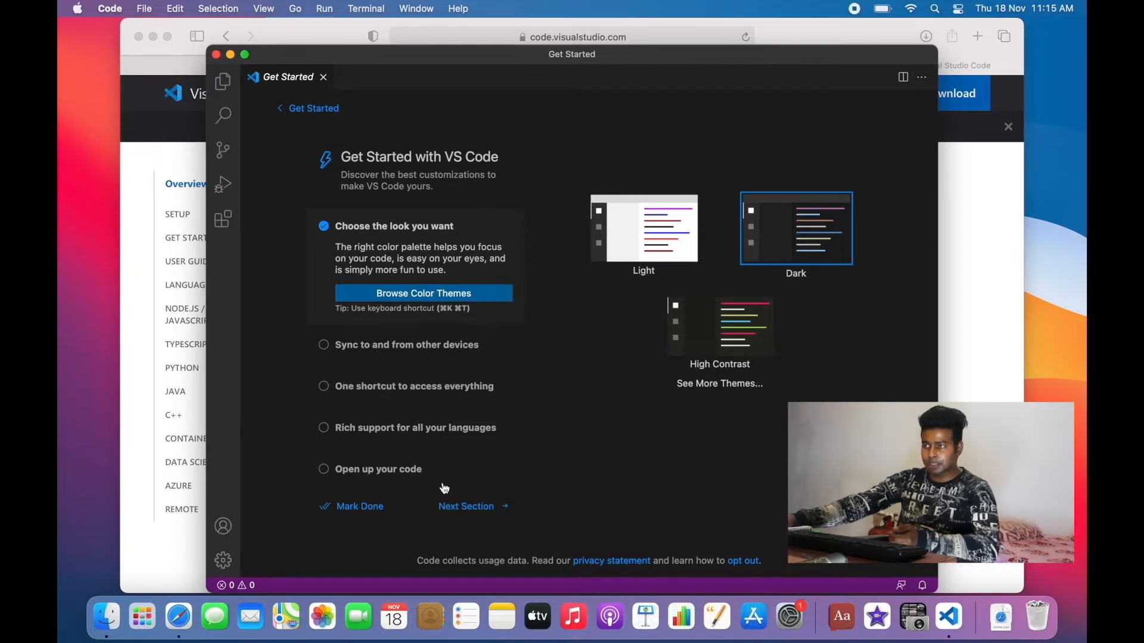
click(485, 507)
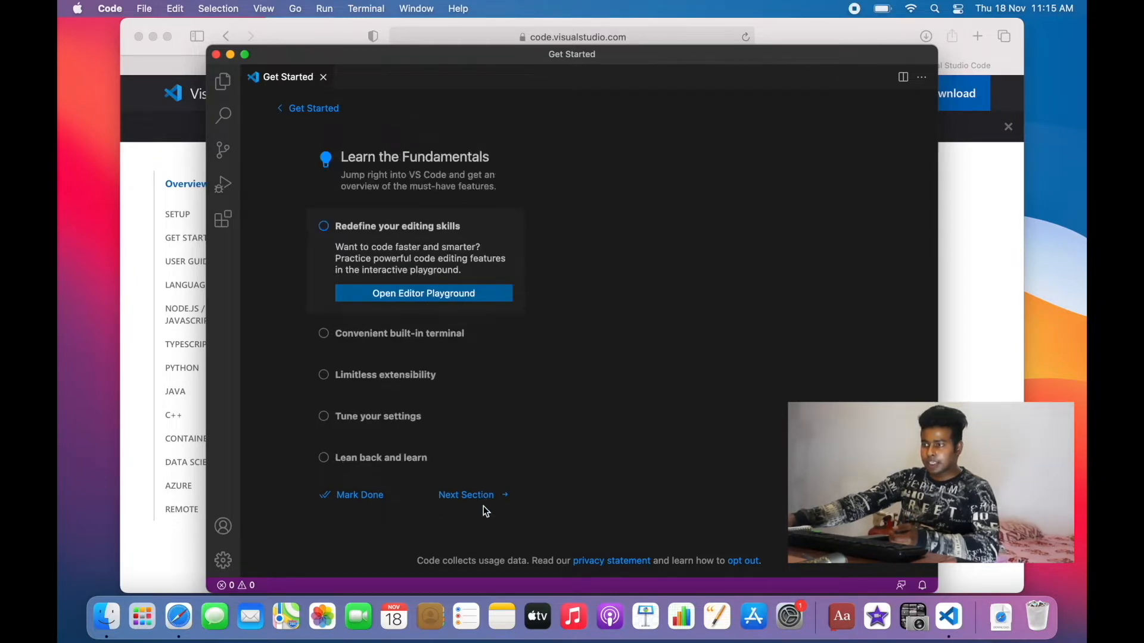
click(358, 497)
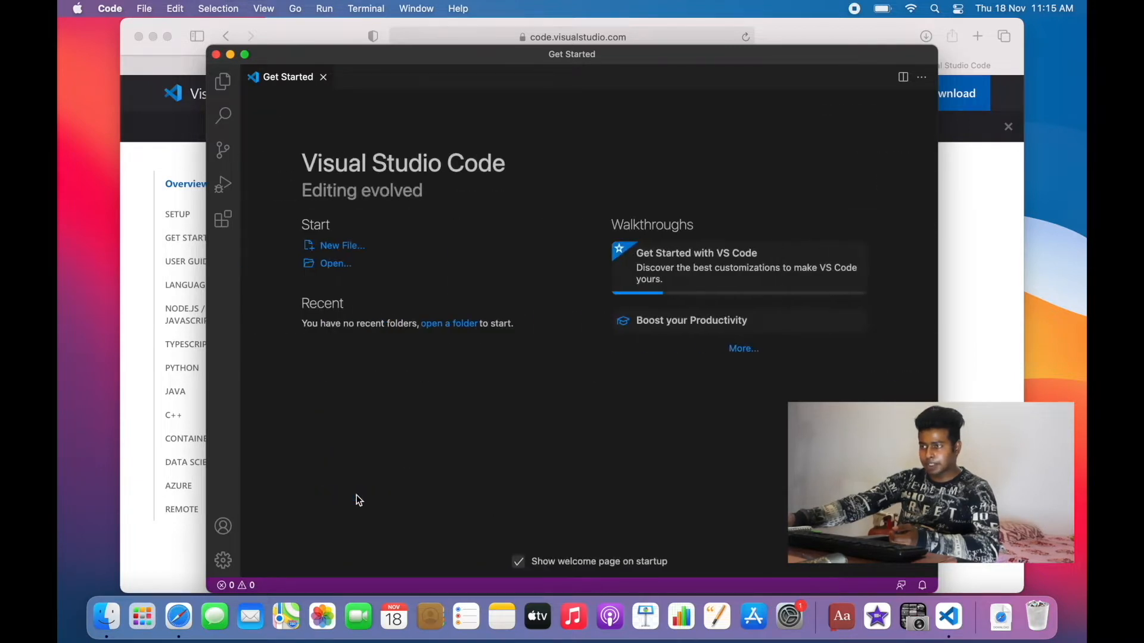
Step: Create a new untitled file from the welcome page
click(349, 253)
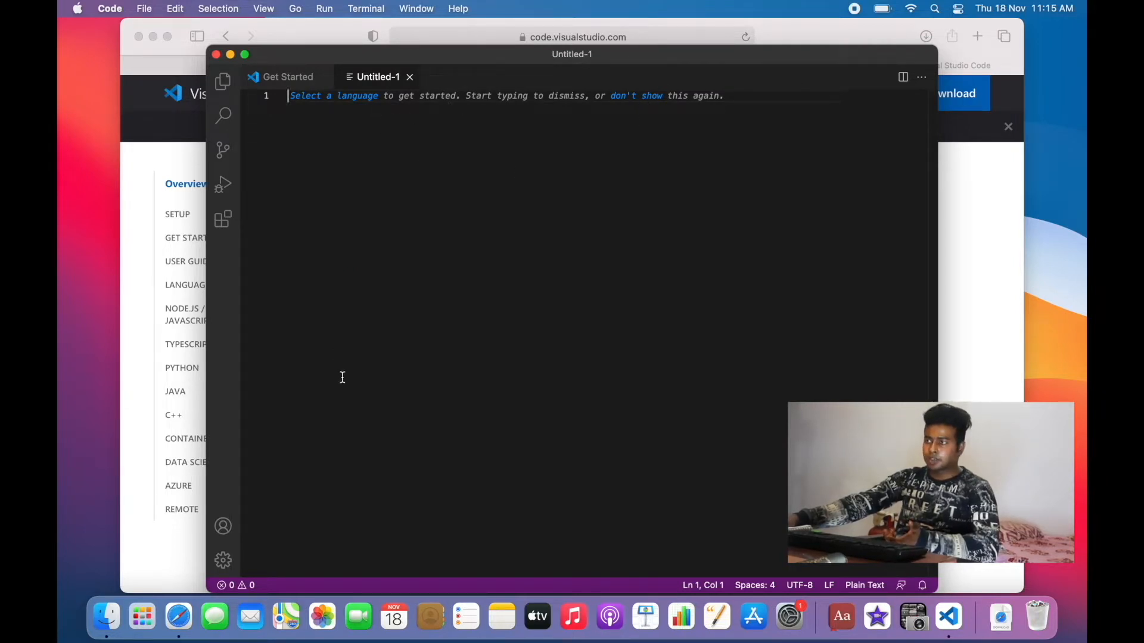
click(230, 566)
click(230, 568)
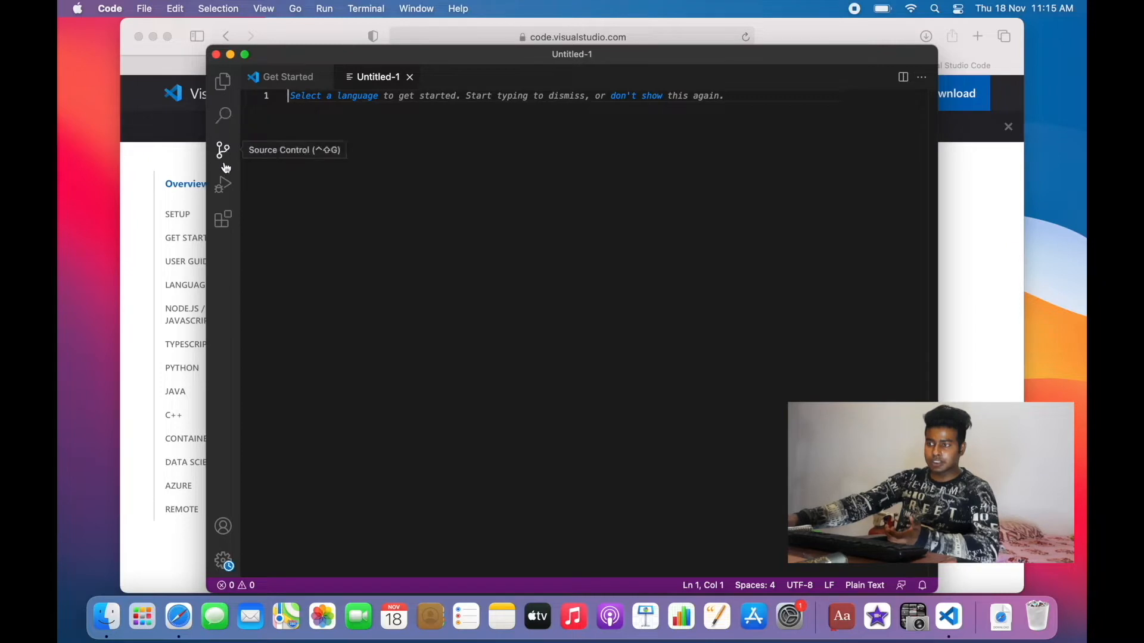
Step: Search the extension marketplace for "c", install Microsoft's C/C++ extension and make the editor window full screen
click(228, 218)
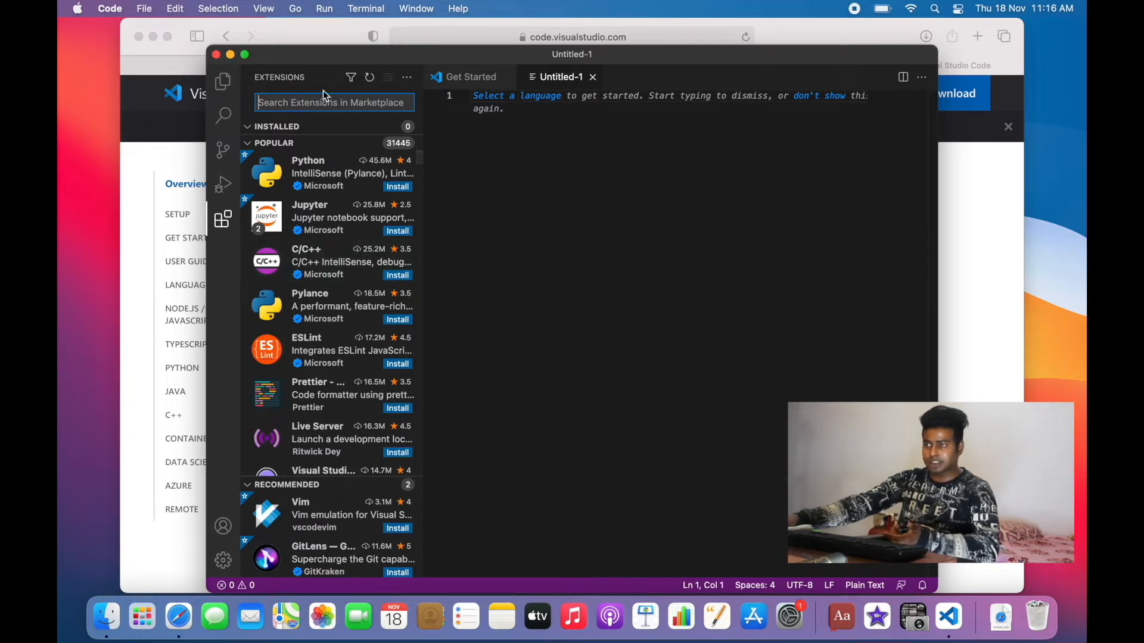
text(c)
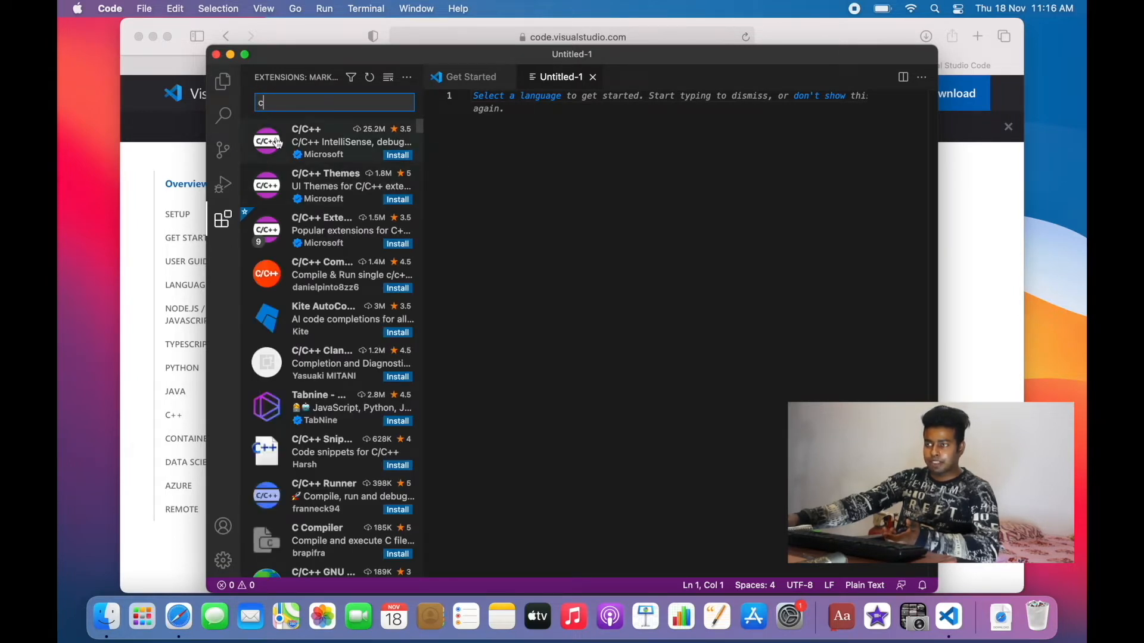
click(399, 156)
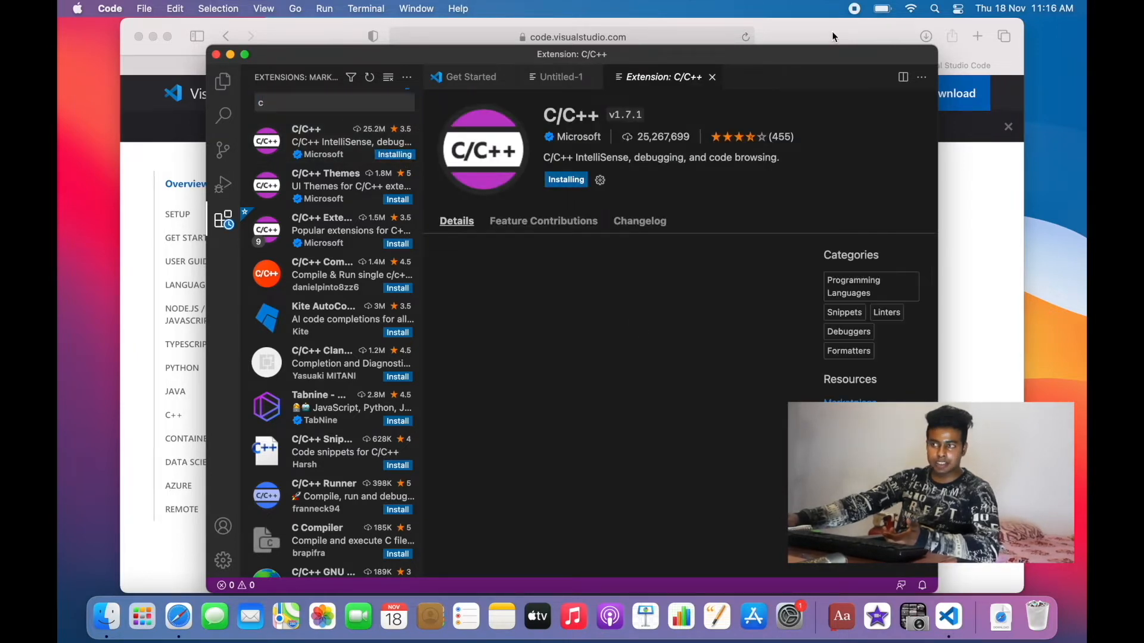
click(246, 55)
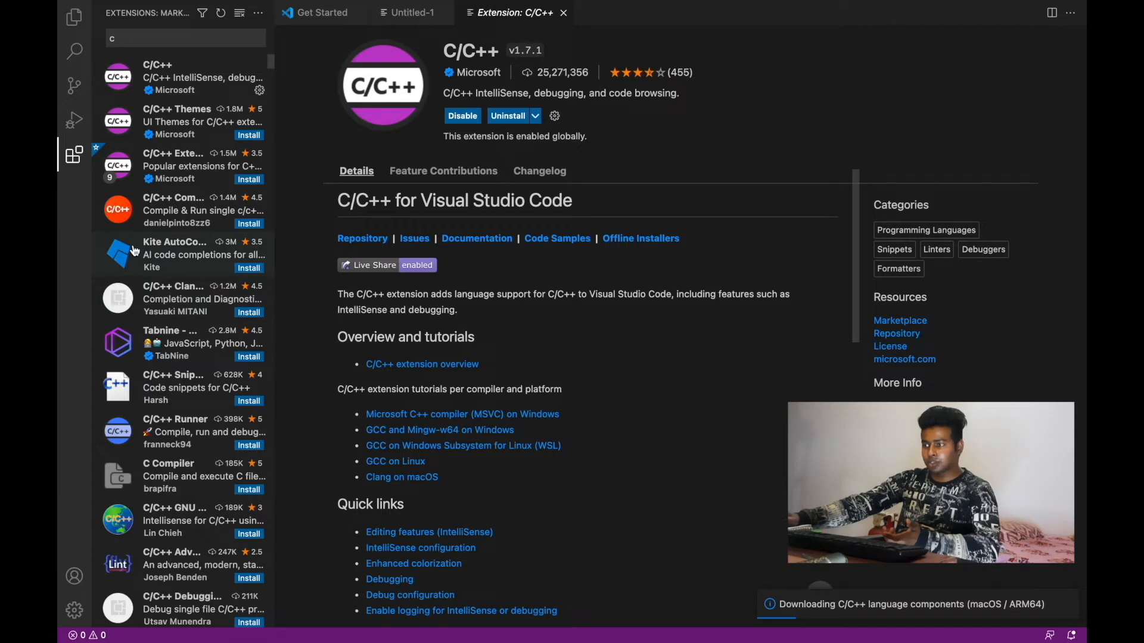
Step: Close the extension page, set the untitled file's language mode to C and install the recommended C/C++ Extension Pack
click(563, 14)
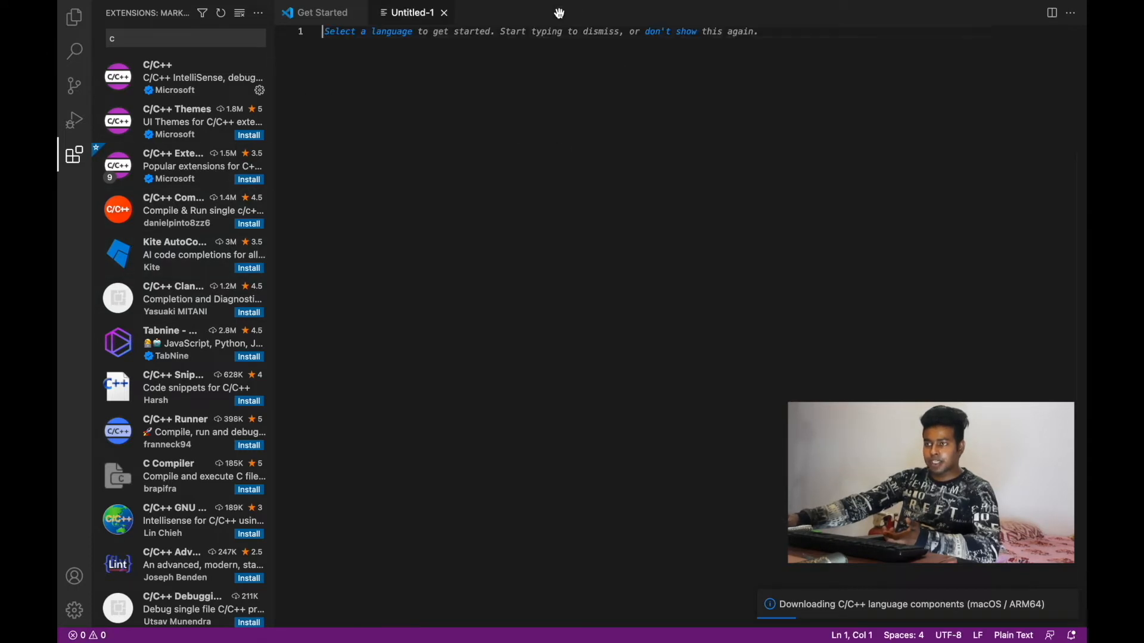
click(398, 33)
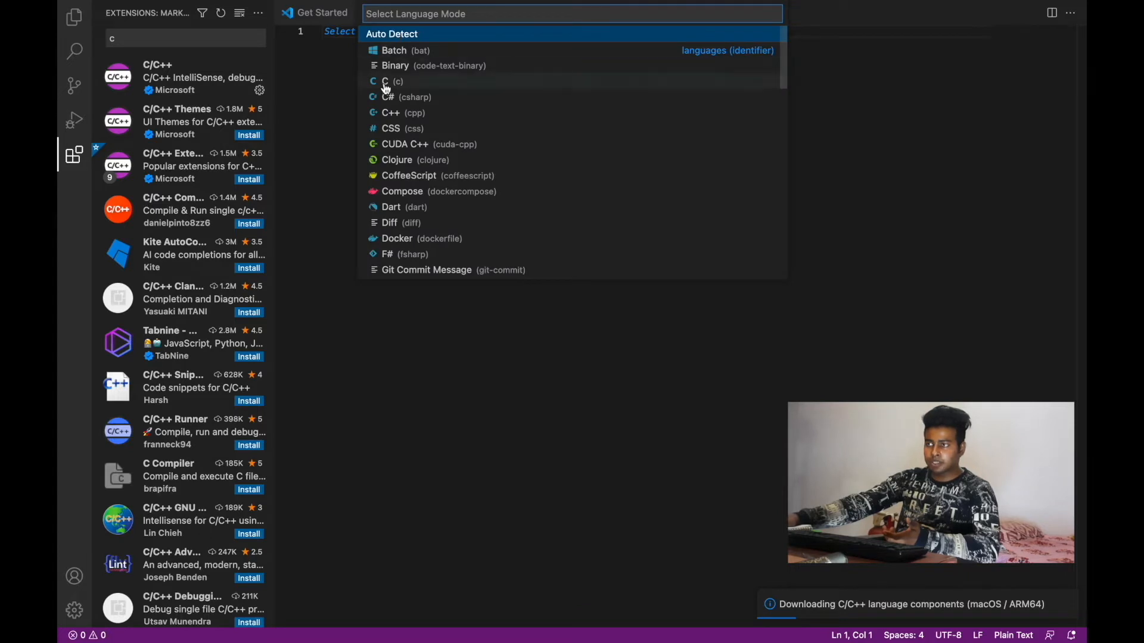
click(405, 81)
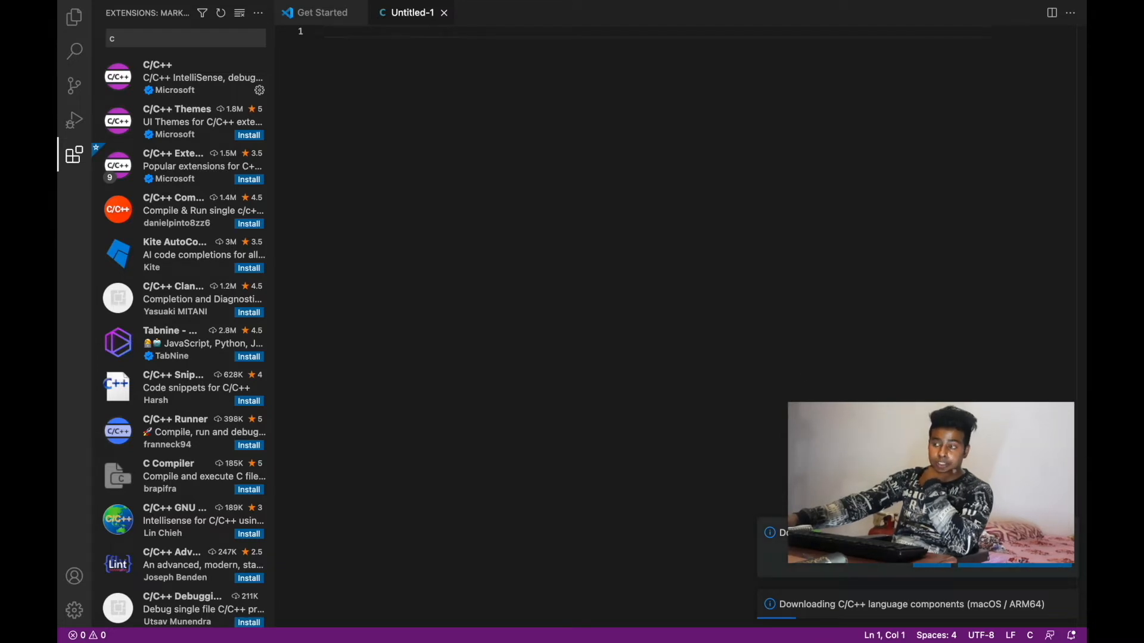
click(939, 566)
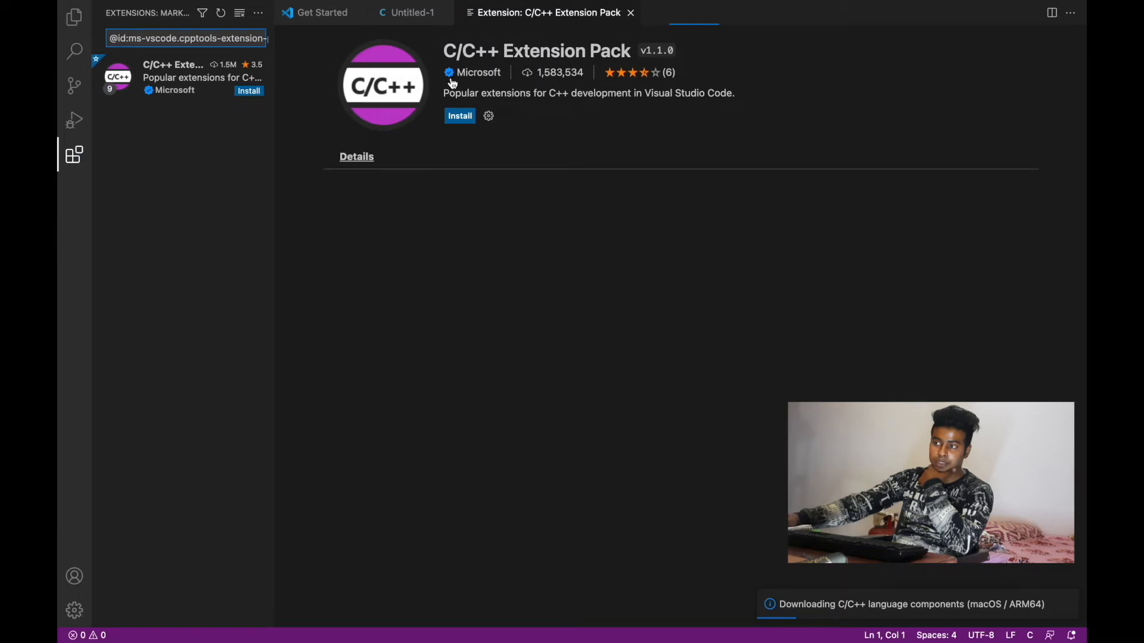
click(459, 116)
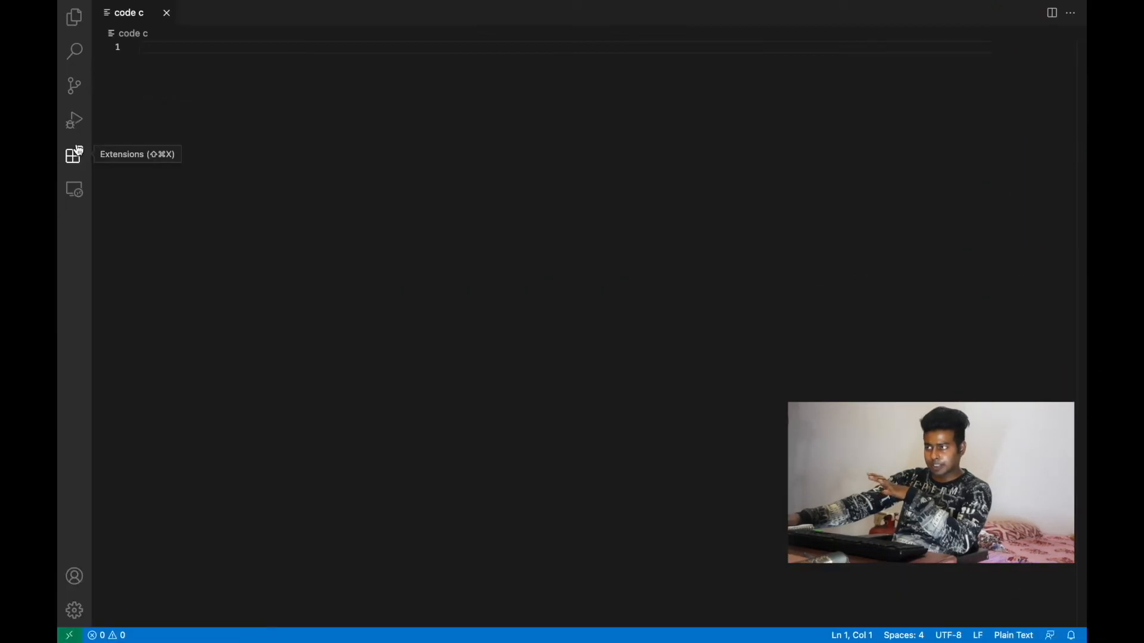
Step: Search the extension marketplace for "code runner", install the Code Runner extension and close its details page
click(75, 154)
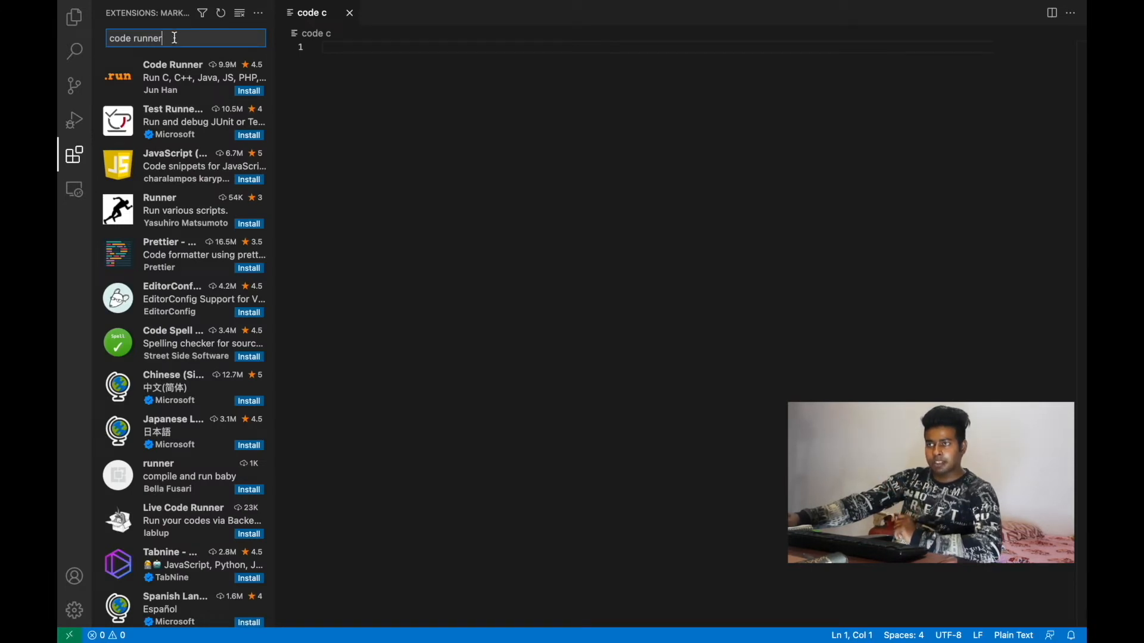
click(168, 79)
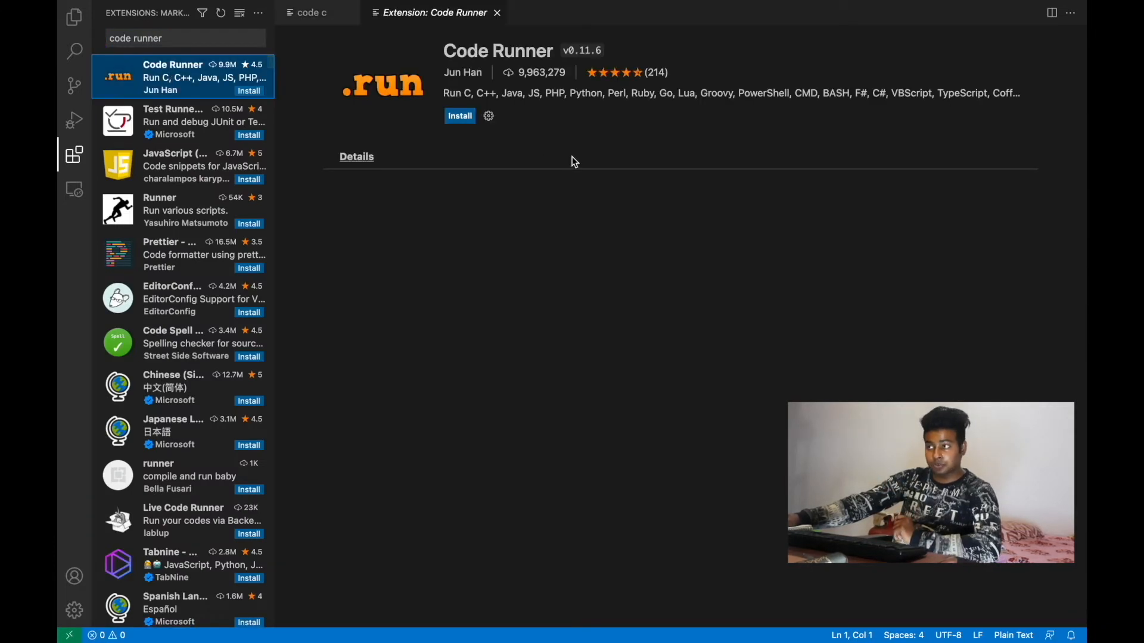
click(461, 116)
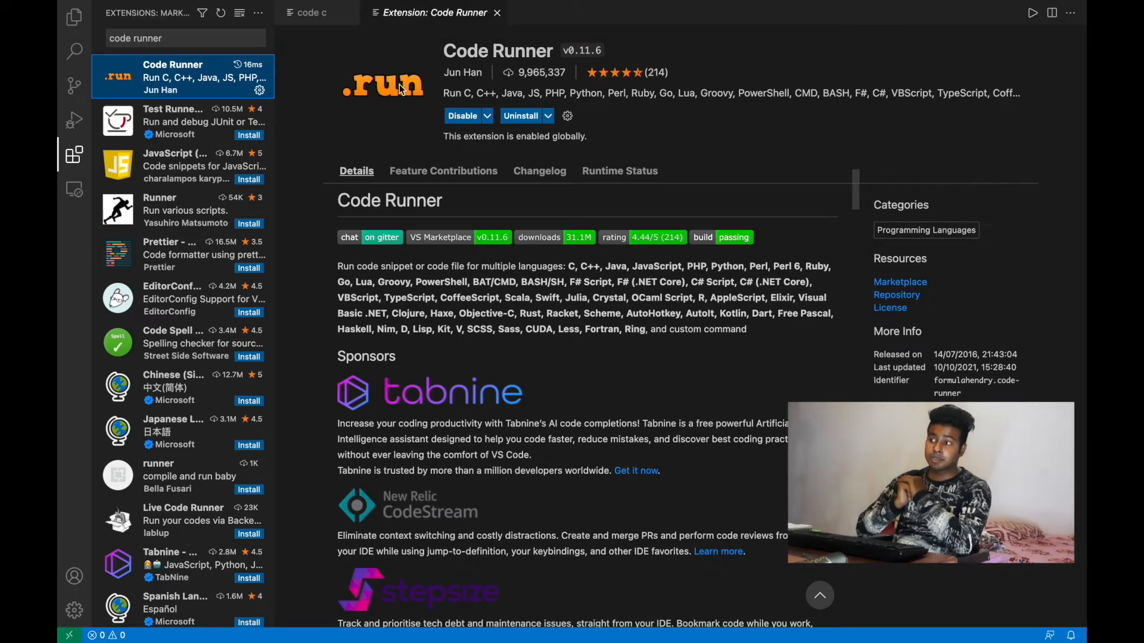
click(495, 13)
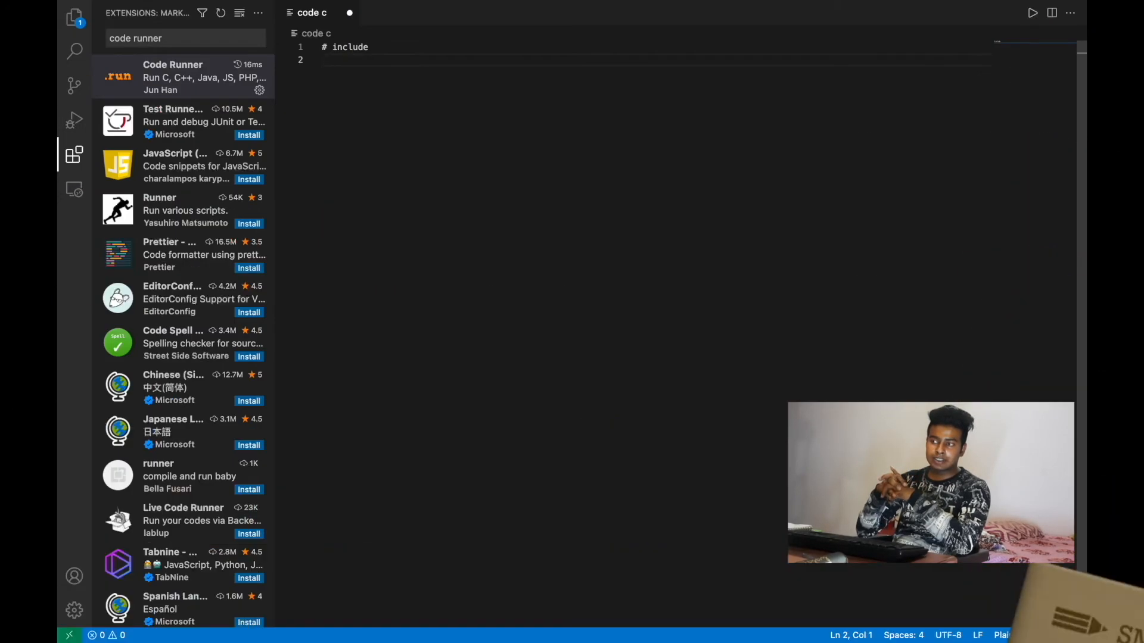
Step: Write a C program in "code c" that includes <stdio.h>, prints "hello world" and returns 0 inside int main(), and run it
text(<stdio.h>)
key(Return)
text(printf ("hello world");)
key(Return)
text(return 0;)
click(444, 47)
key(Return)
text(int main(){)
key(Delete)
click(323, 98)
text({)
key(Left)
key(Delete)
click(1032, 12)
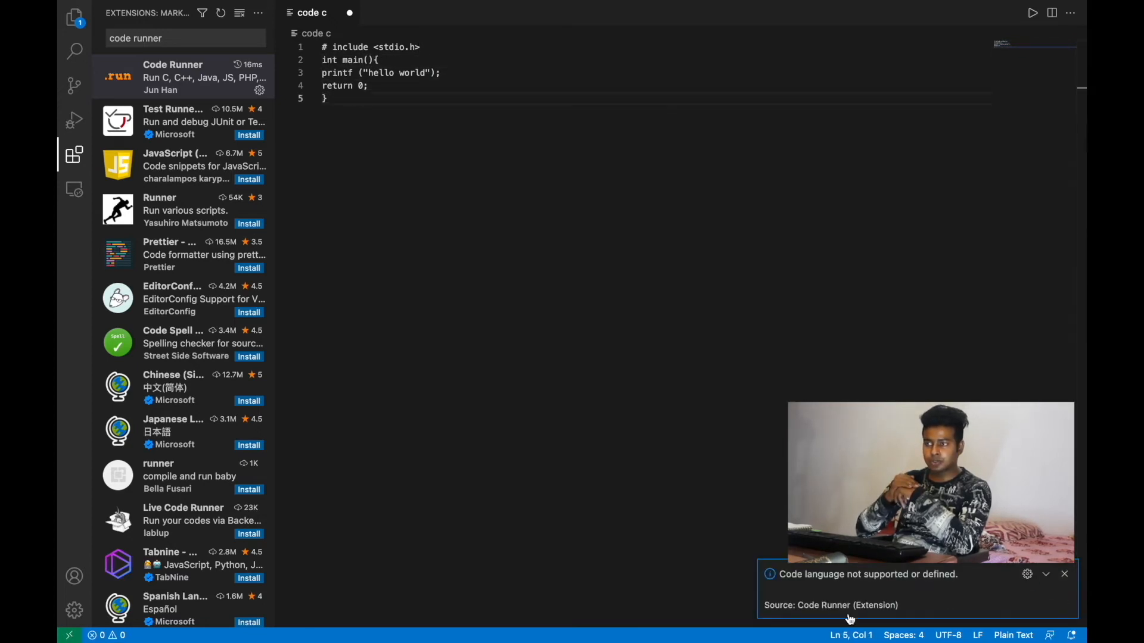
Step: Search the extensions for "c" to check which C/C++ extensions are installed
click(186, 39)
key(super+a)
text(c)
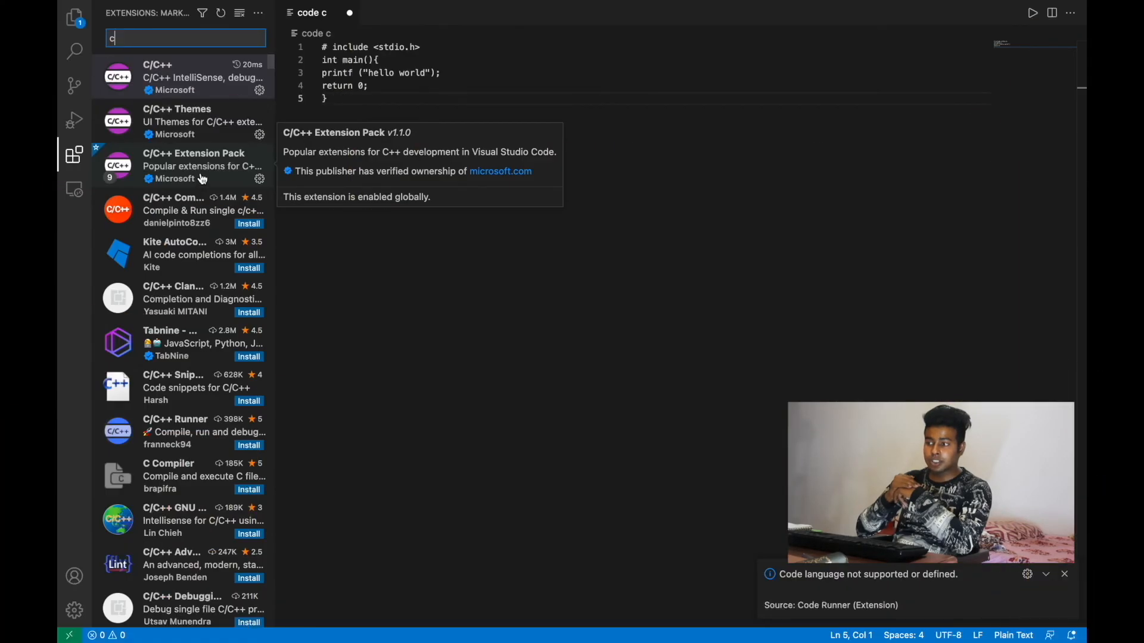